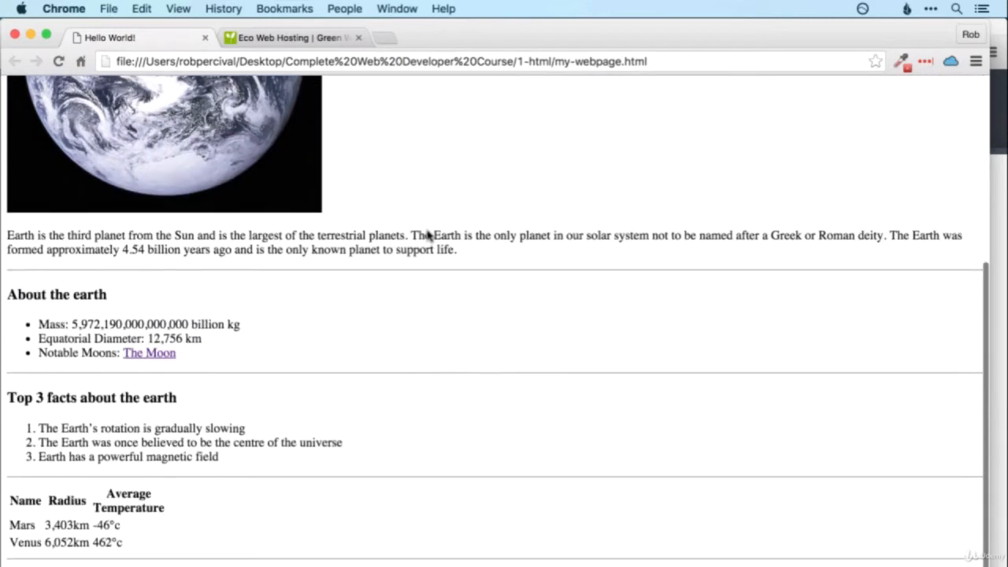
Step: Go to the Eco Web Hosting Customer Area and start creating a new hosting package
scroll(427, 236, up, 6)
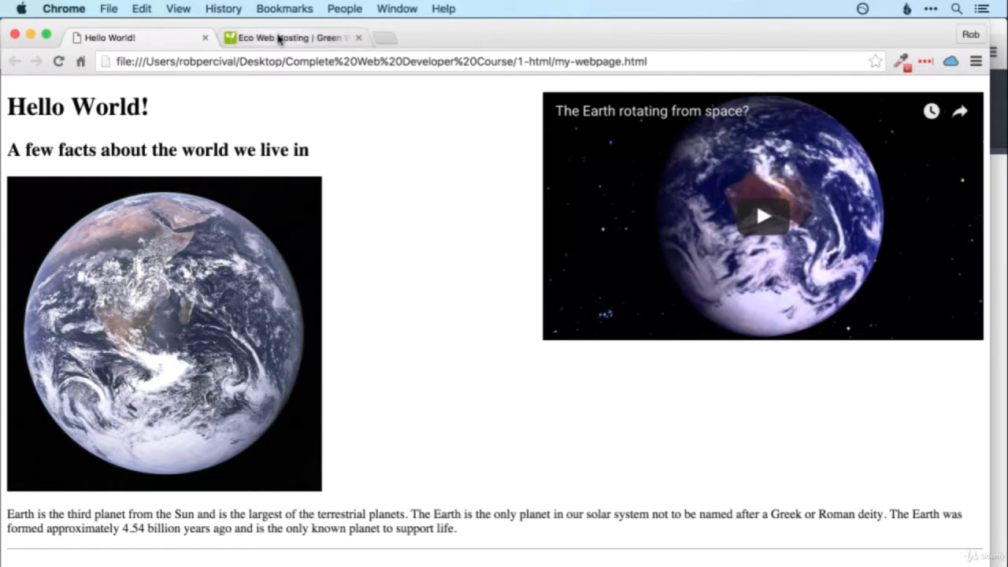
click(279, 38)
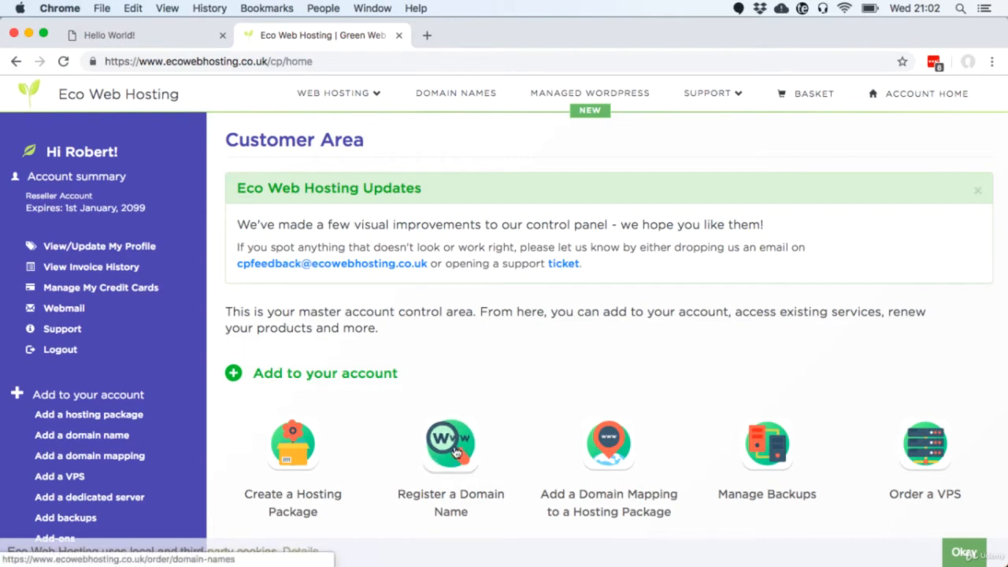
scroll(442, 469, down, 3)
scroll(442, 470, down, 10)
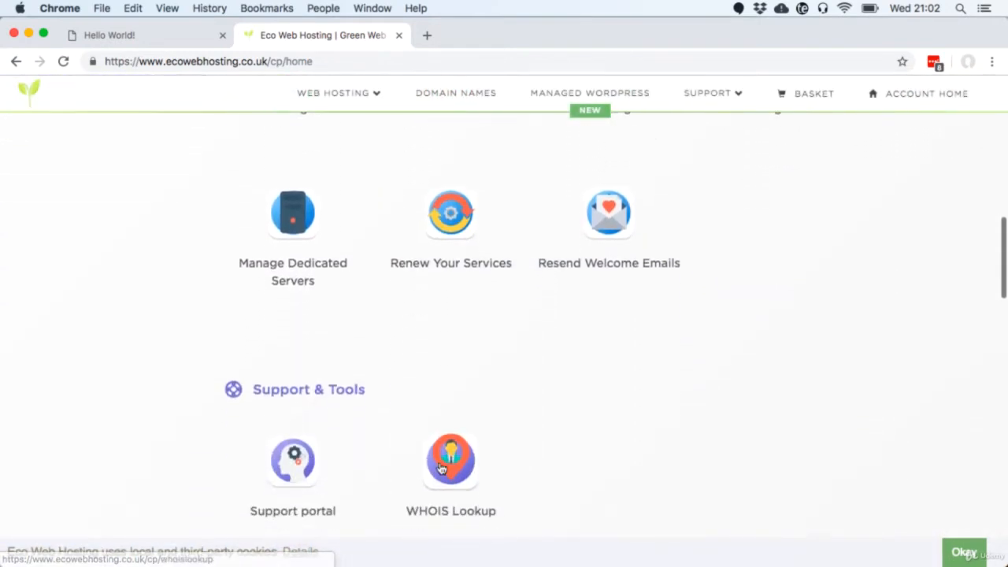
scroll(441, 469, up, 8)
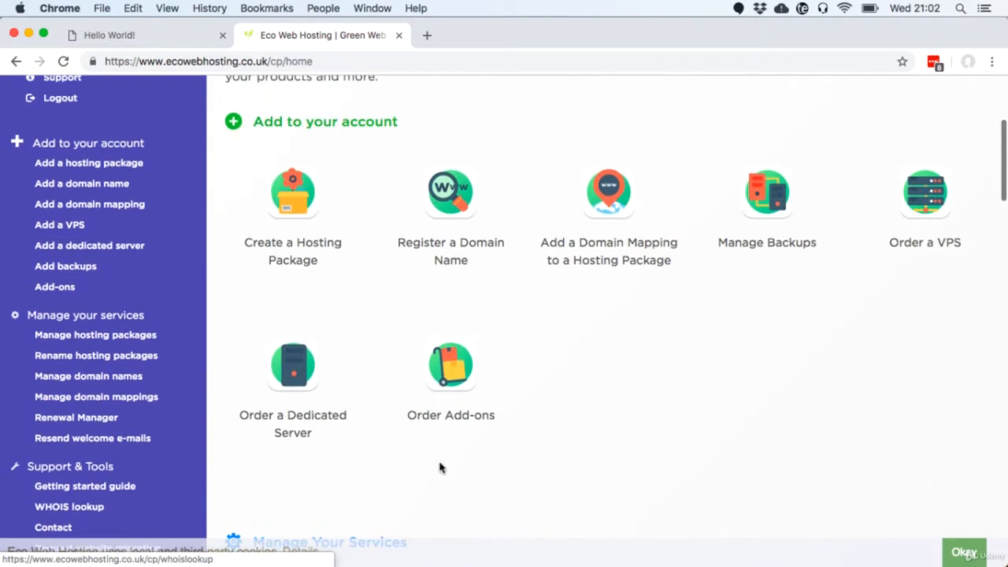
click(293, 243)
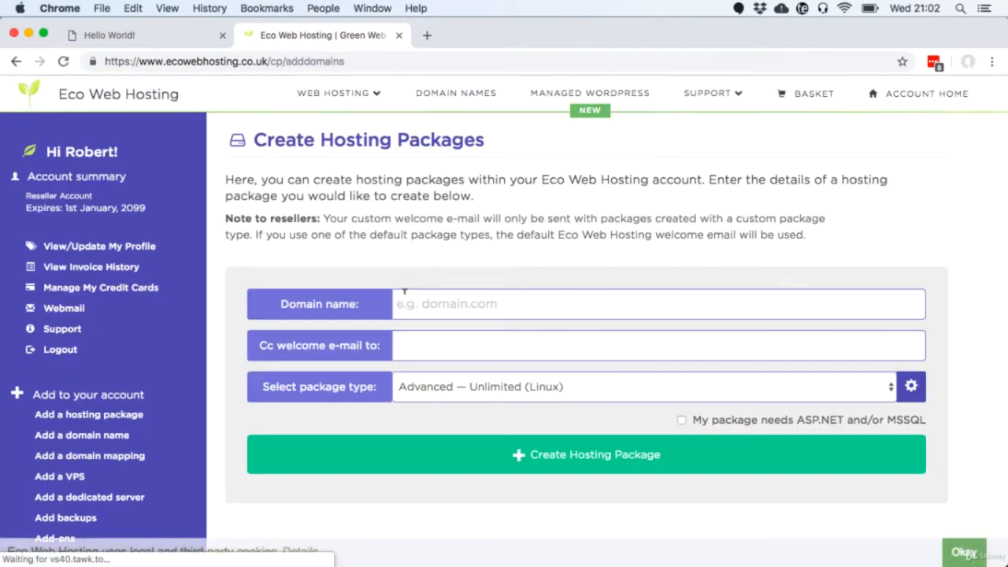
Step: Enter the test .com domain name and keep Advanced — Unlimited (Linux) as the package type
click(404, 292)
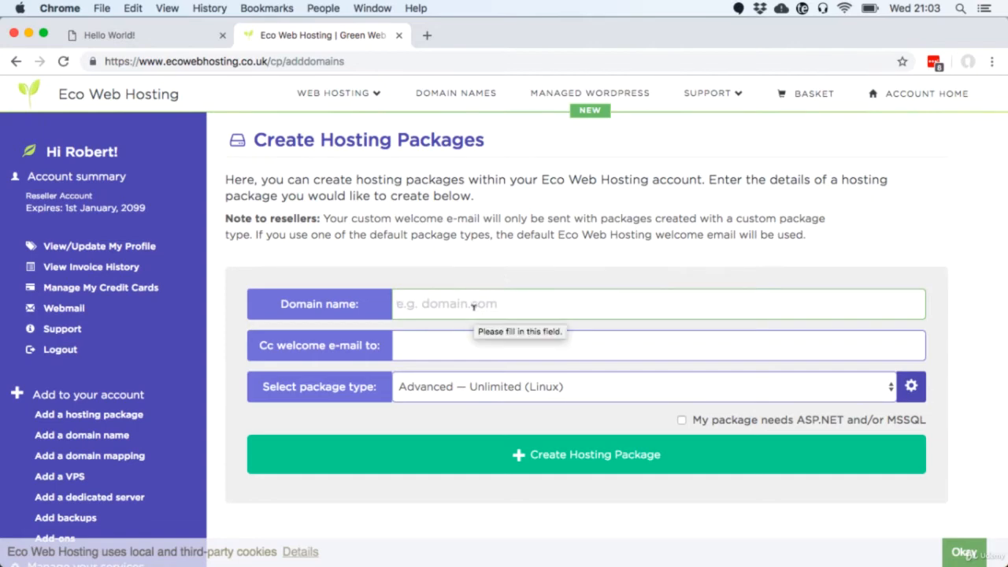
text(robper)
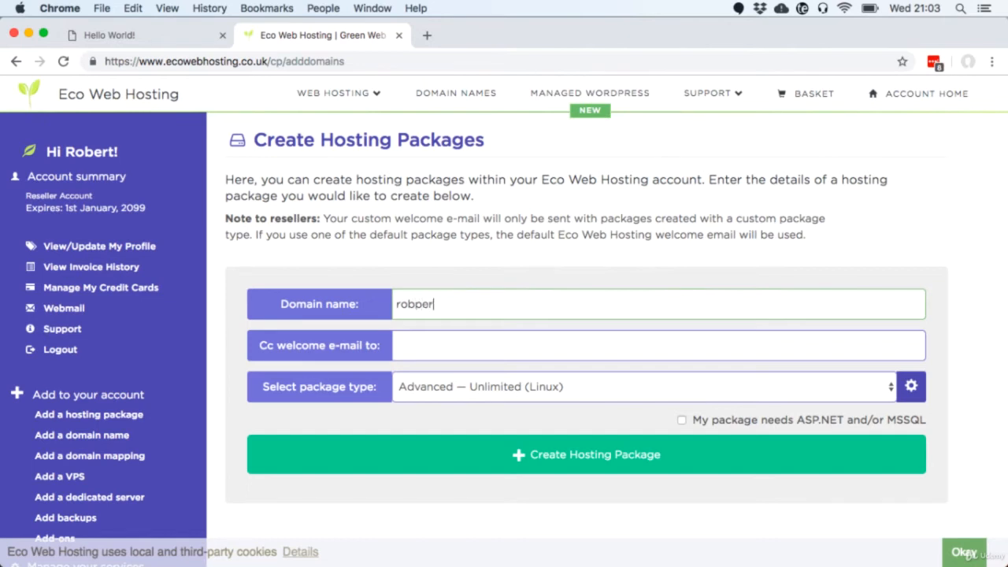
text(civalstesthostingp)
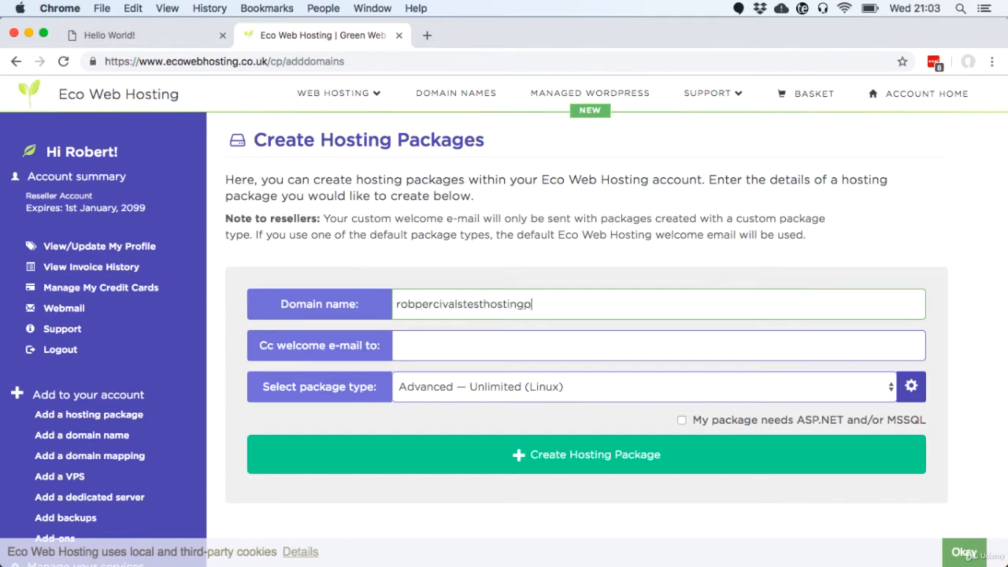
text(ackage.com)
click(455, 386)
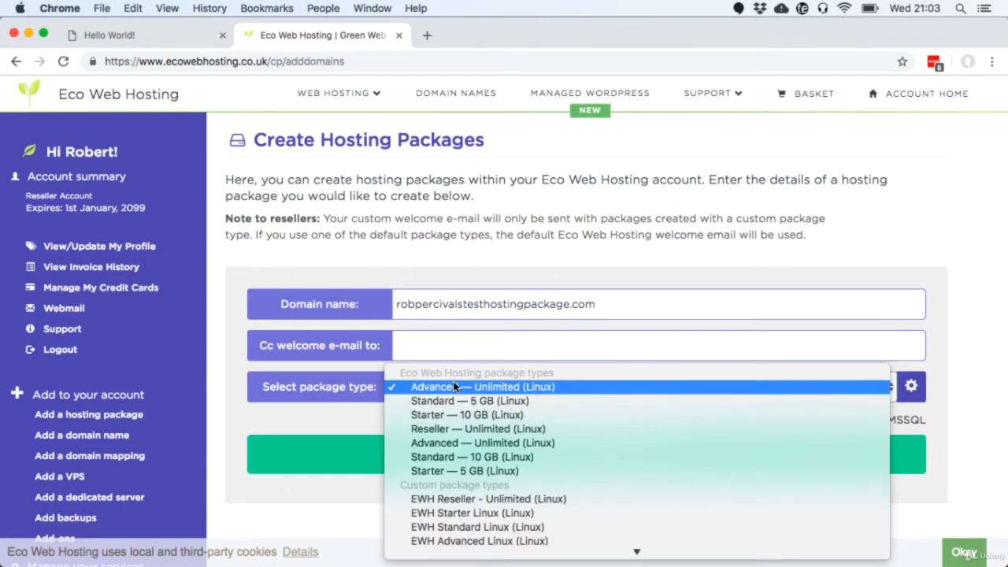
click(453, 384)
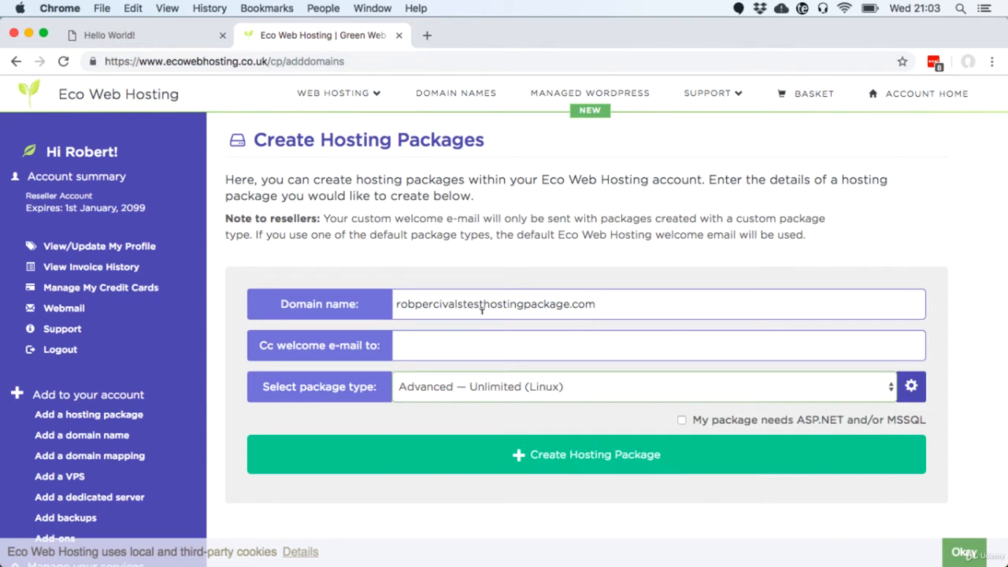
click(568, 303)
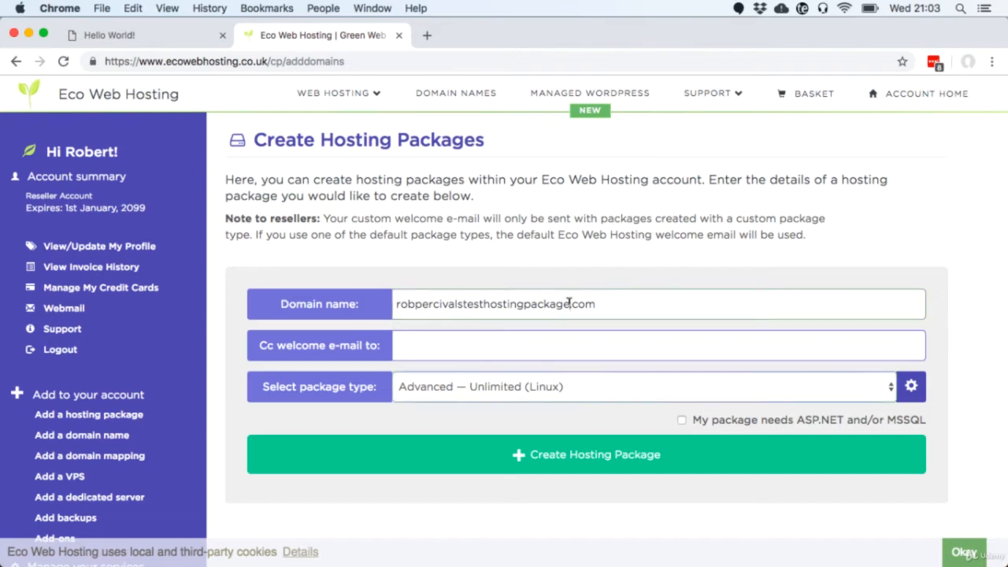
Step: Create the Advanced — Unlimited (Linux) package and check the set-up confirmation with nameservers ns1/ns2.eco-dns.co.uk
click(503, 465)
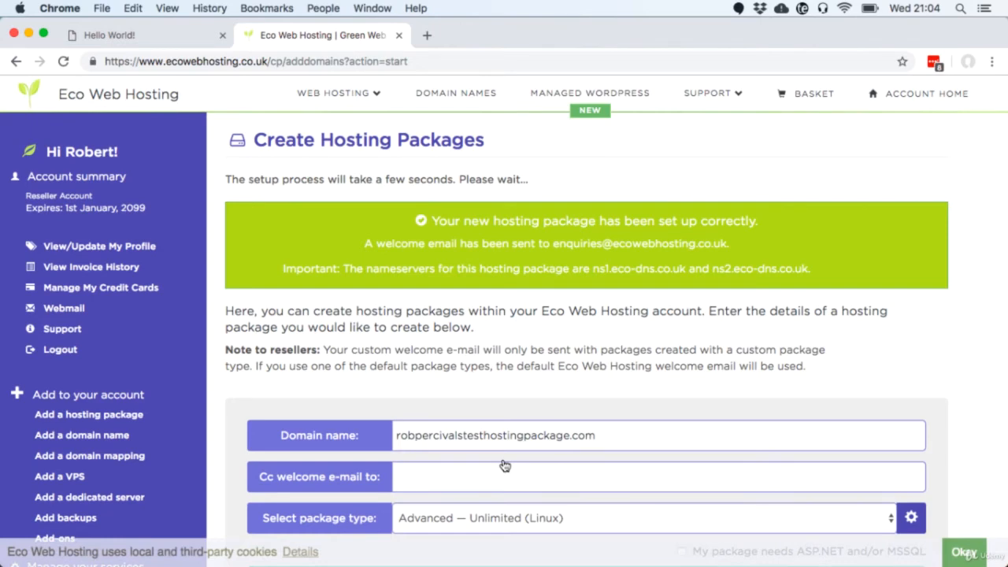
scroll(538, 343, down, 5)
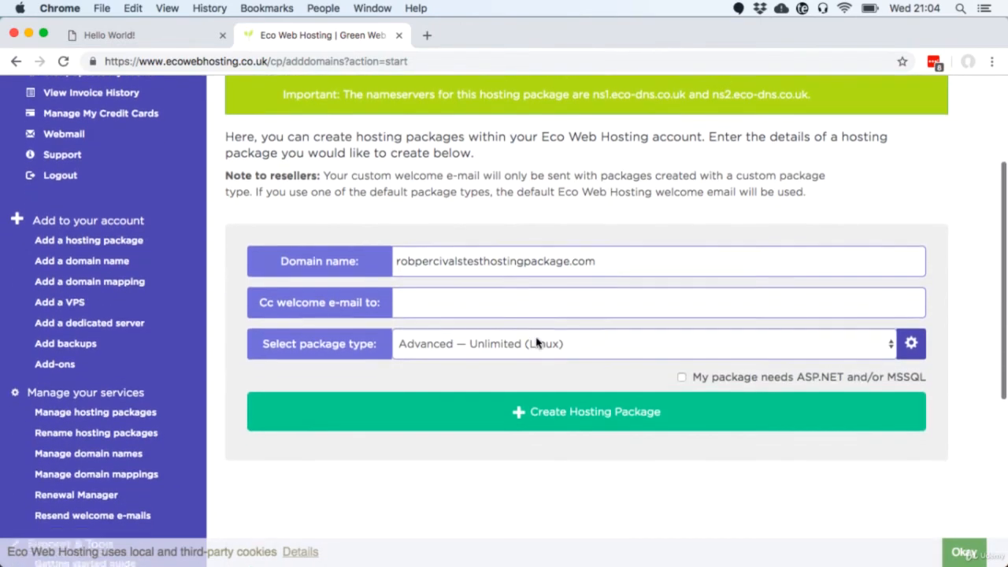
scroll(537, 343, down, 3)
scroll(537, 343, down, 1)
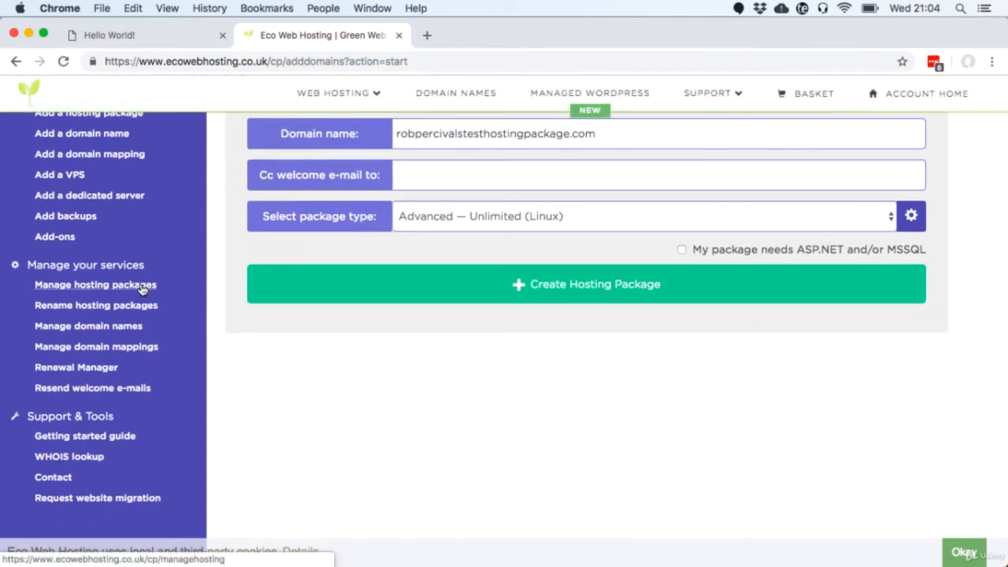
Step: Find the new test package under Manage hosting packages and log in to its control panel
click(143, 289)
scroll(344, 383, down, 5)
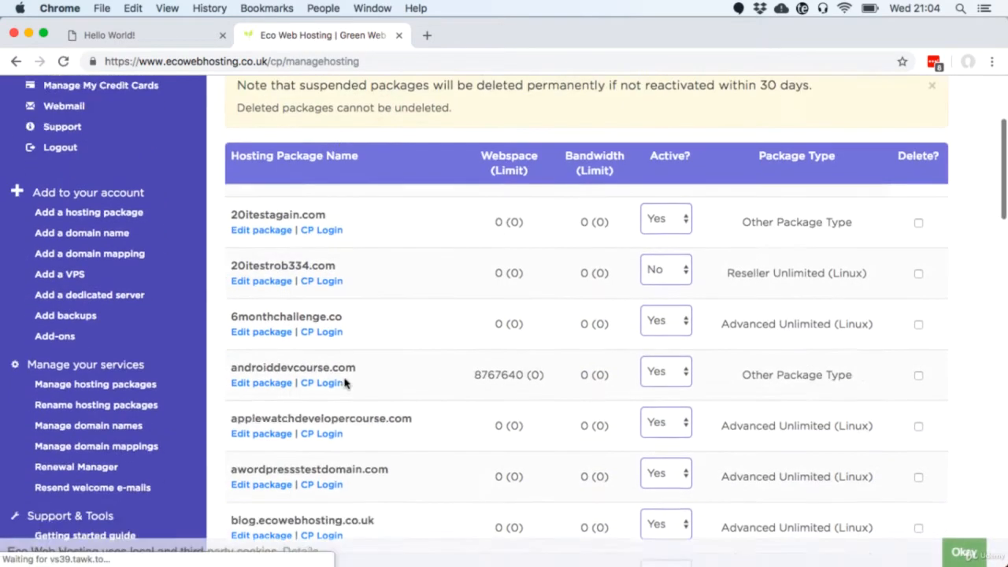
scroll(344, 384, down, 10)
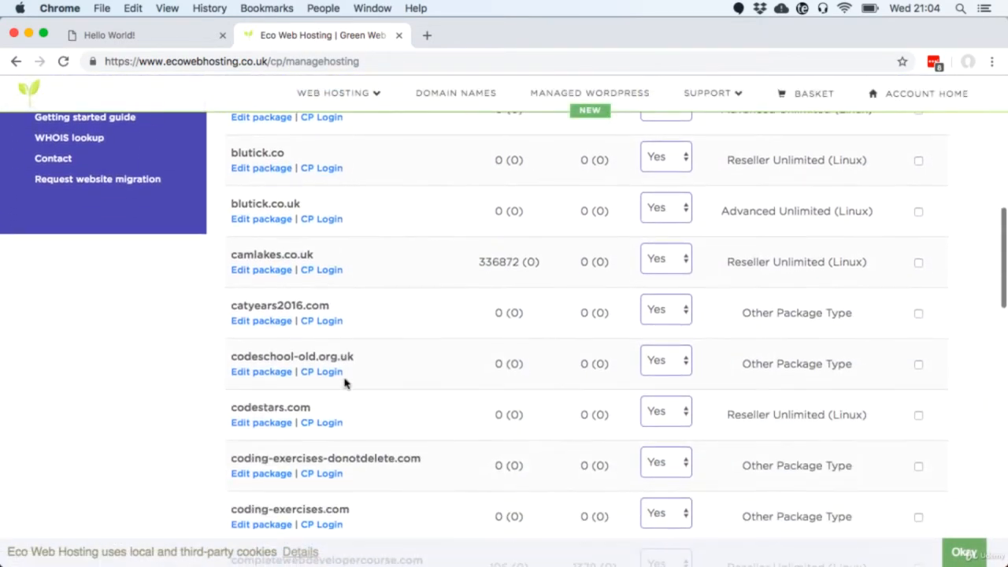
scroll(344, 383, down, 14)
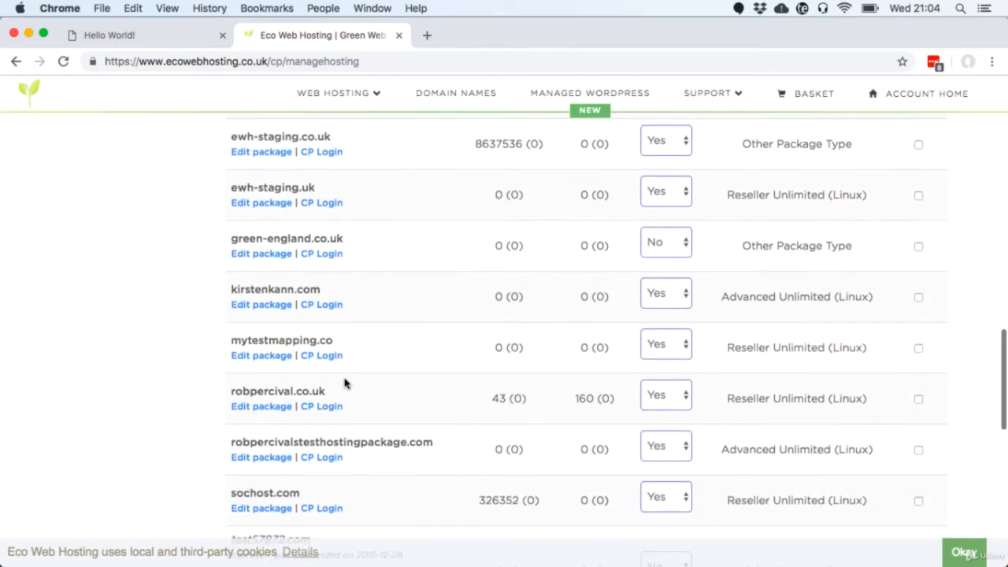
scroll(344, 383, down, 1)
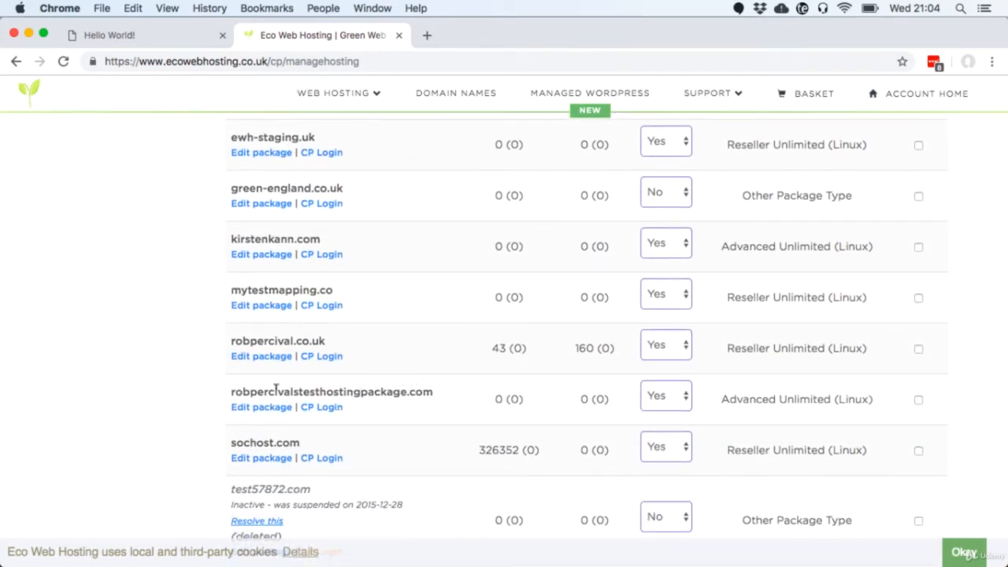
click(332, 414)
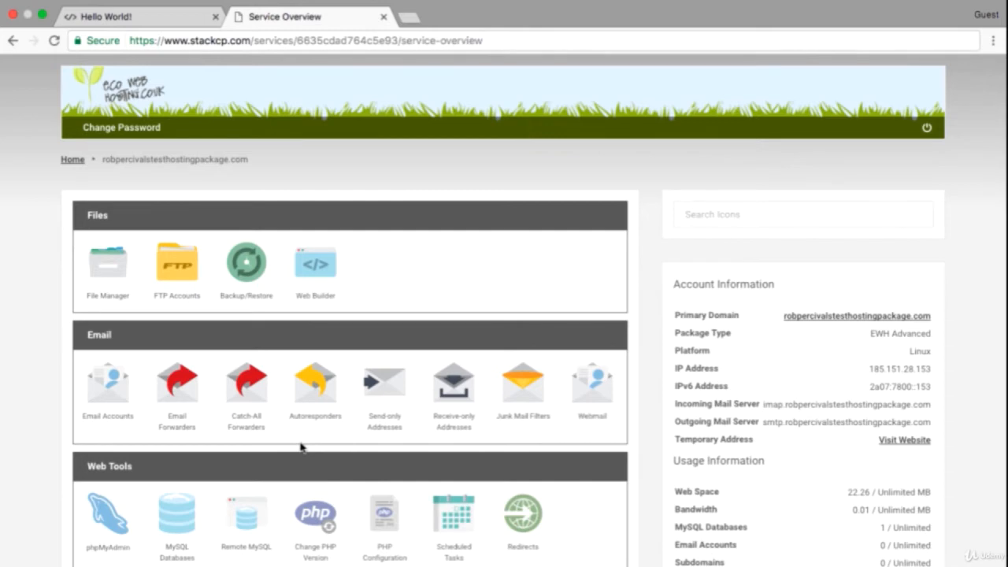
Step: Scroll through the Service Overview to review the Files, Email, Web Tools, Security and Logs tools
scroll(299, 447, down, 5)
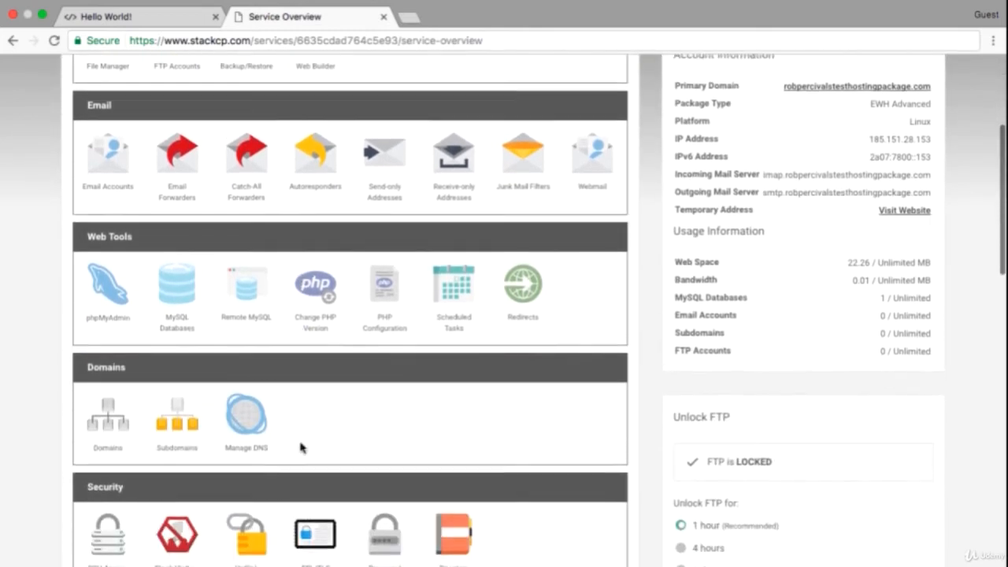
scroll(300, 443, down, 1)
scroll(300, 443, down, 3)
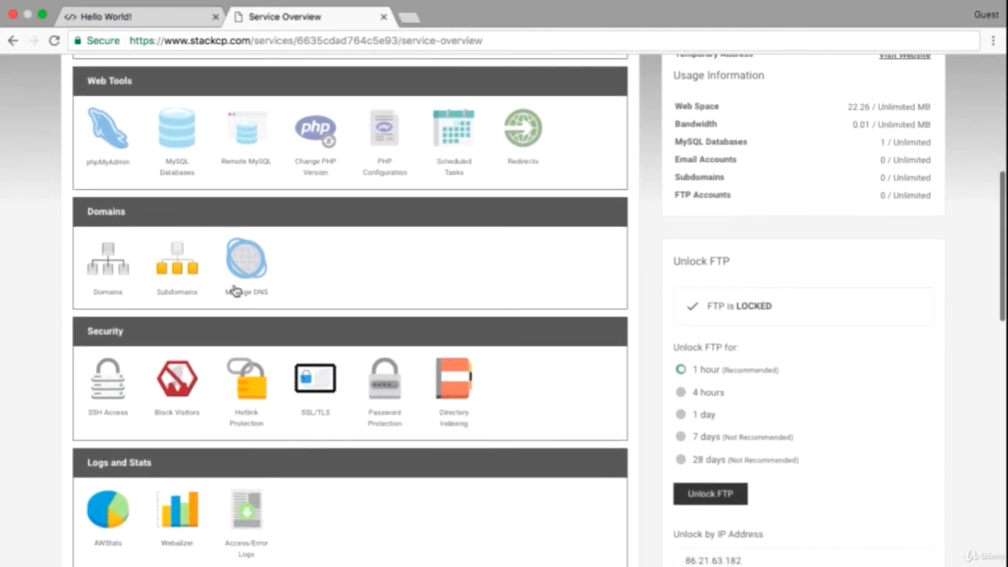
scroll(300, 429, down, 5)
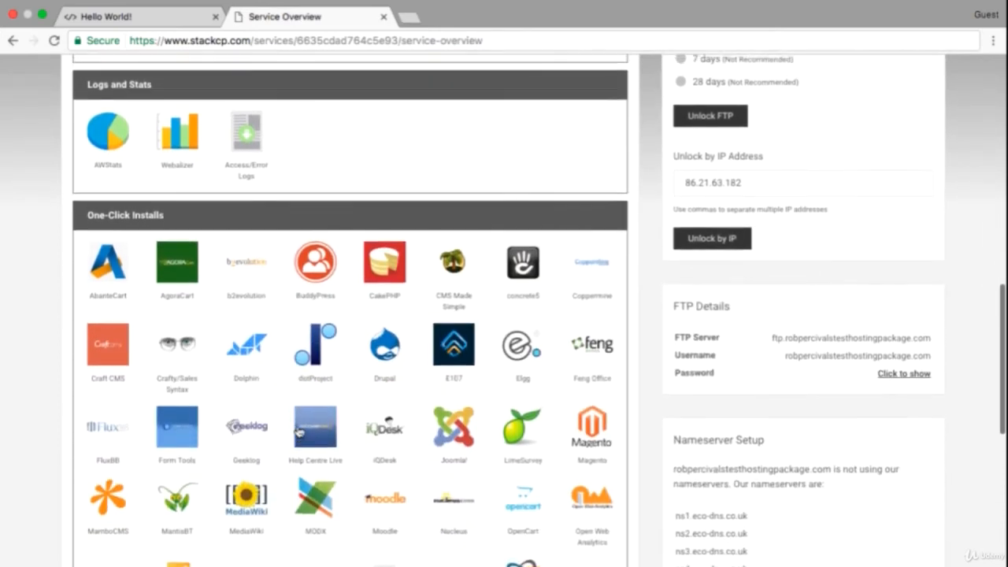
scroll(300, 429, up, 5)
scroll(299, 430, up, 6)
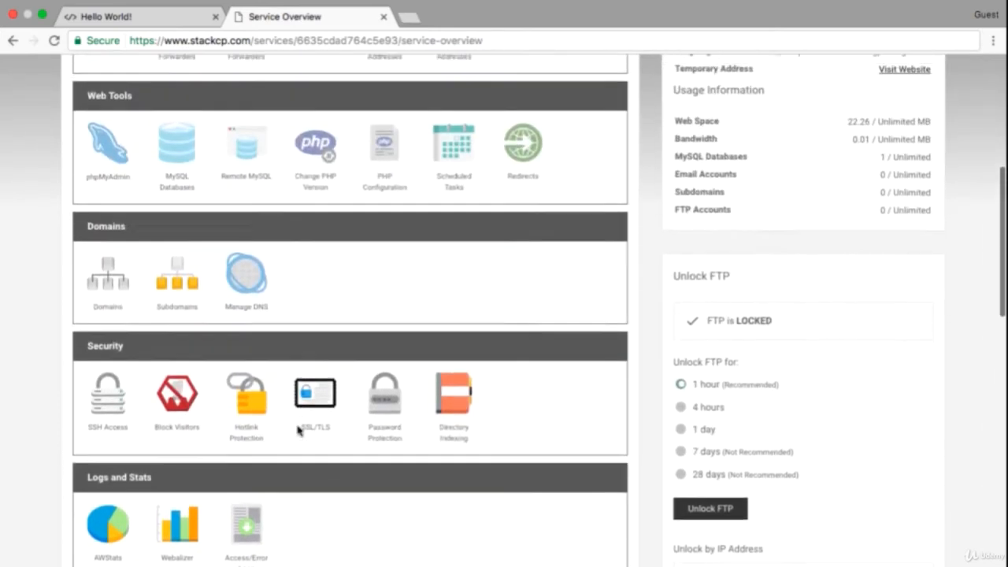
scroll(298, 427, up, 1)
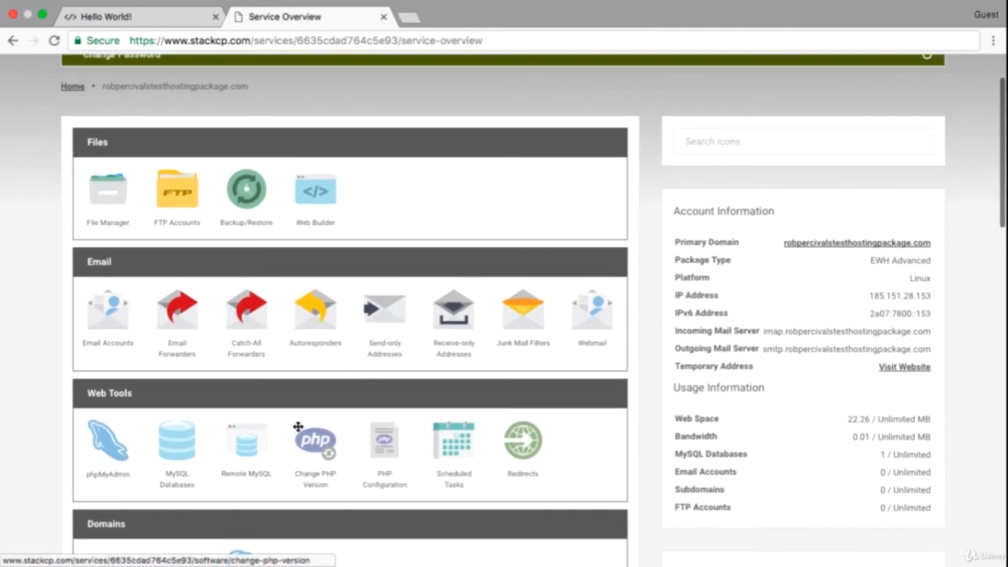
Step: Open File Manager to the public_html folder and bring up index.php's context menu
click(108, 202)
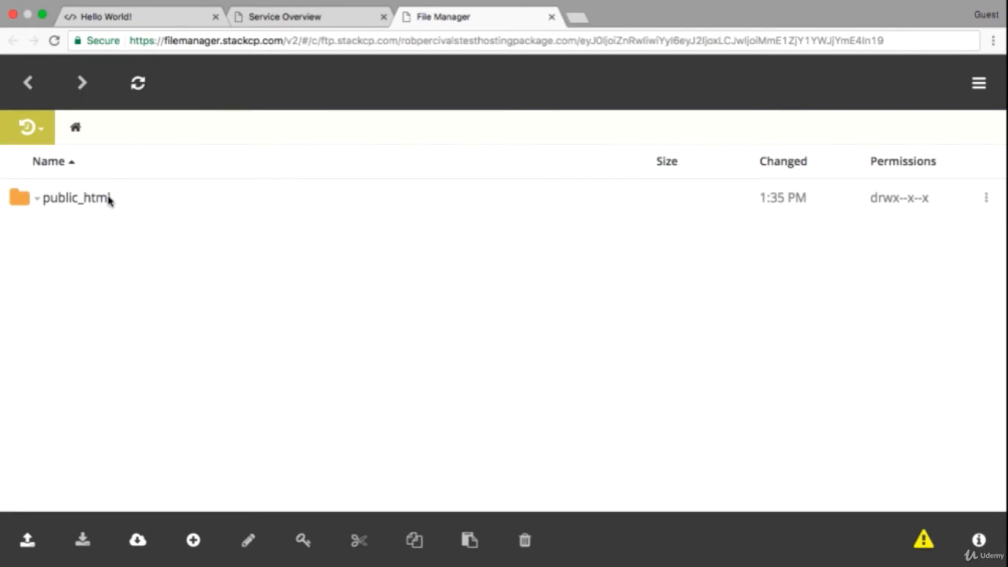
click(108, 200)
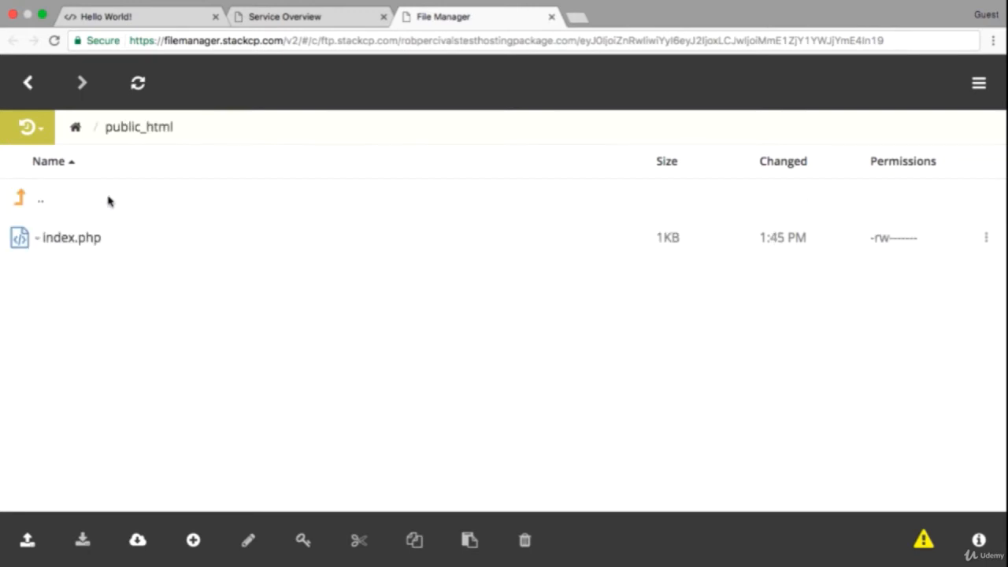
right_click(90, 246)
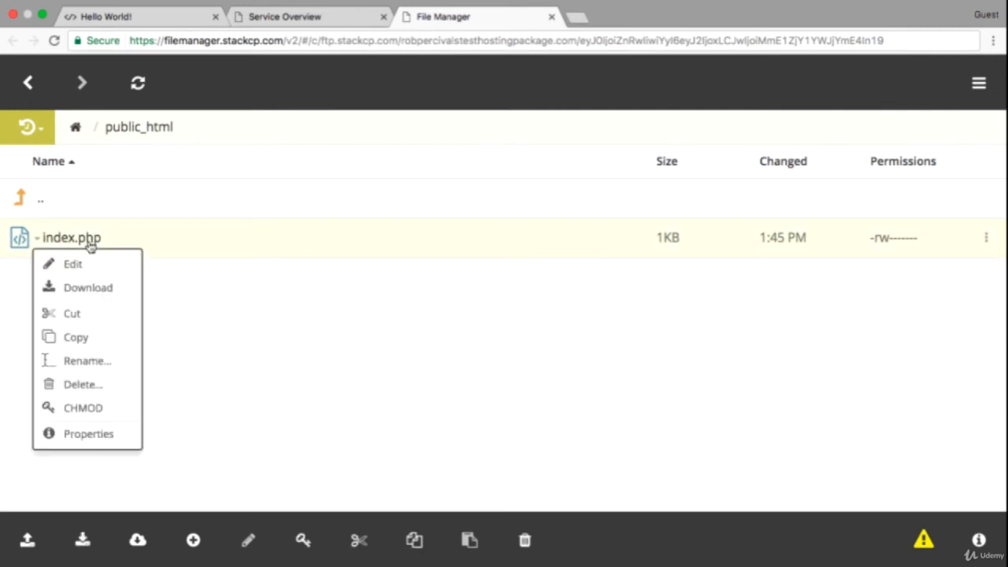
Step: Open index.php for editing and select the whole Hello World source in local my-webpage.html
click(71, 263)
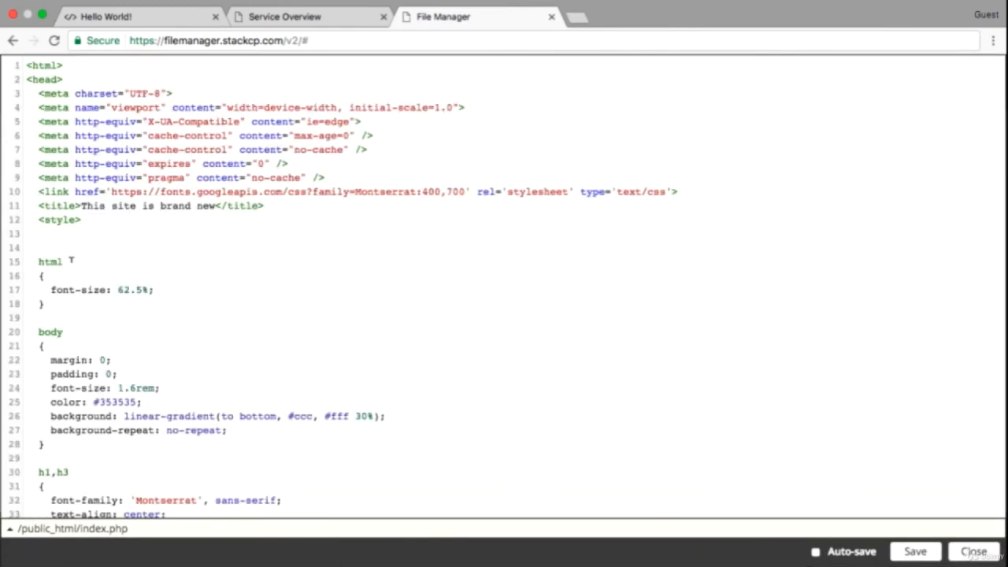
key(ctrl+Left)
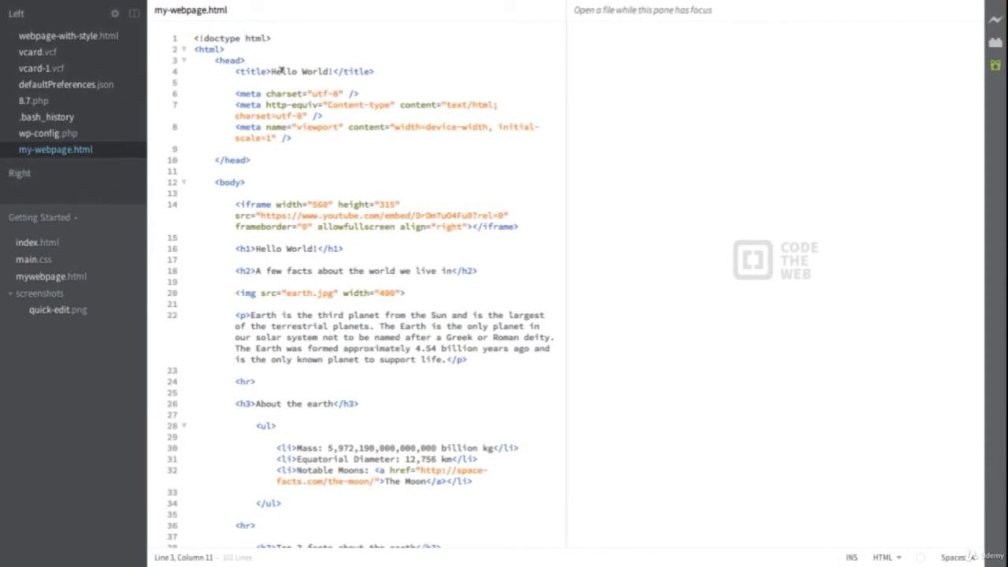
key(super+a)
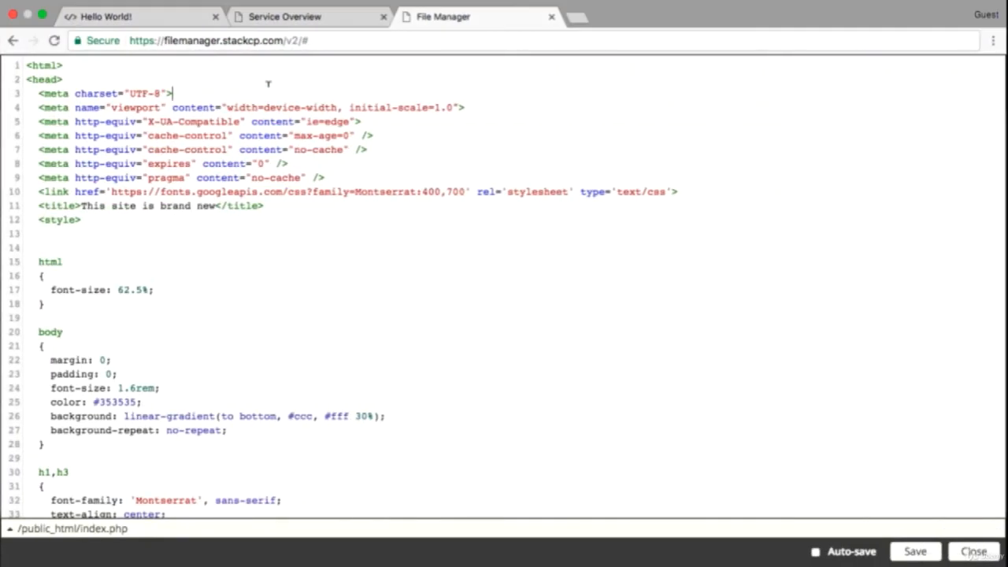
Step: Replace all of index.php's code with the copied Hello World page source and save it
key(super+a)
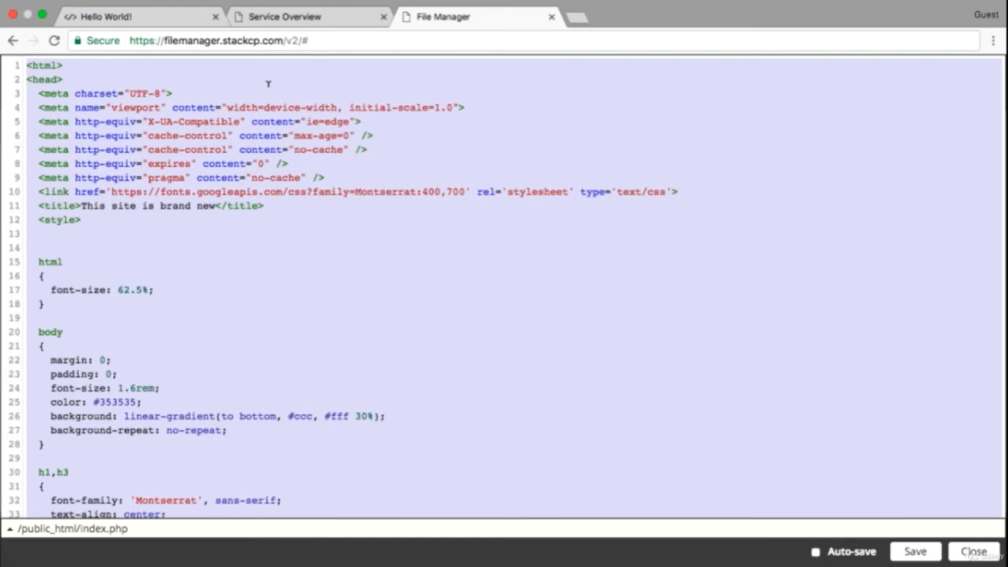
key(super+v)
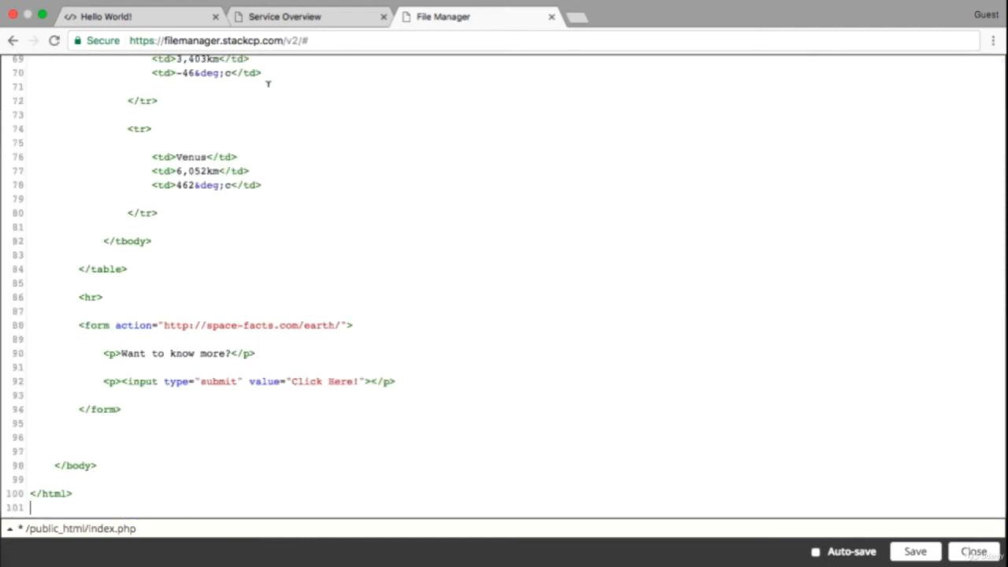
scroll(268, 83, up, 15)
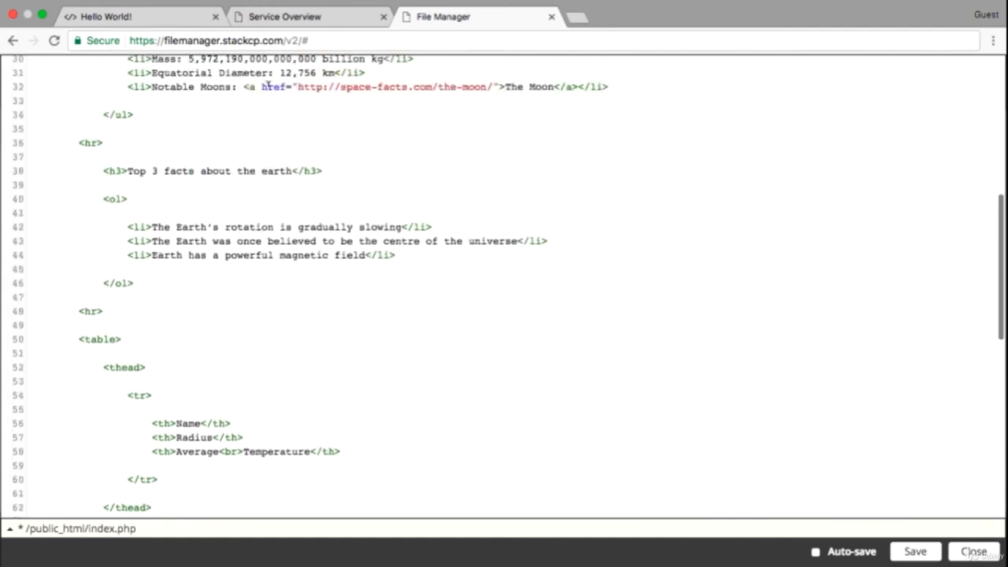
scroll(268, 83, up, 6)
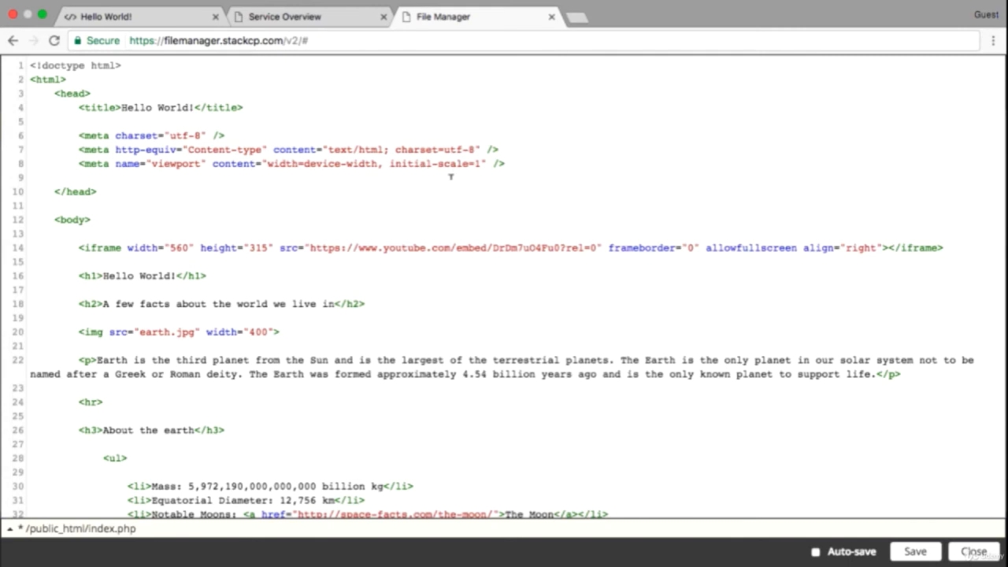
click(915, 552)
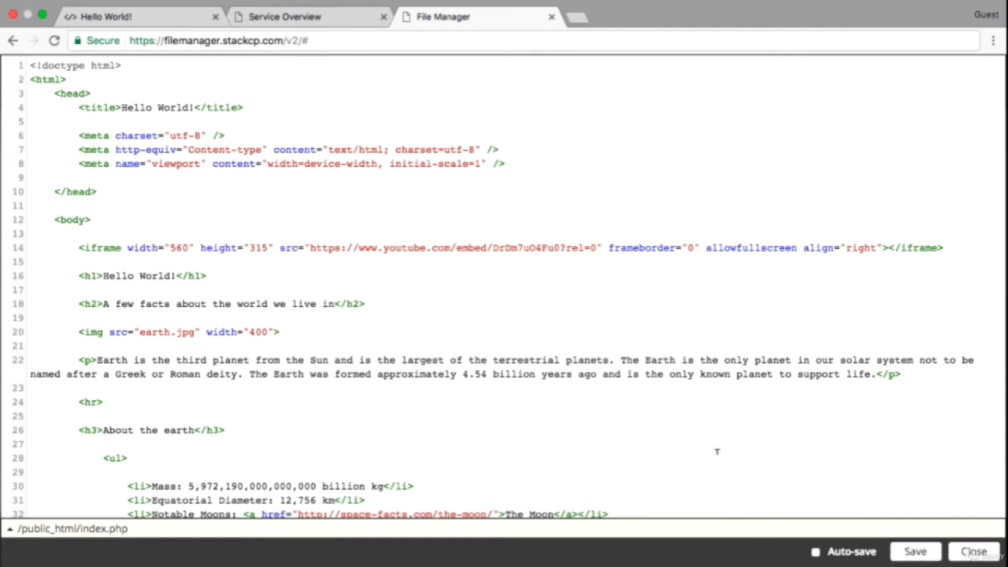
Step: Return to the Service Overview and visit the website at its temporary address
click(277, 22)
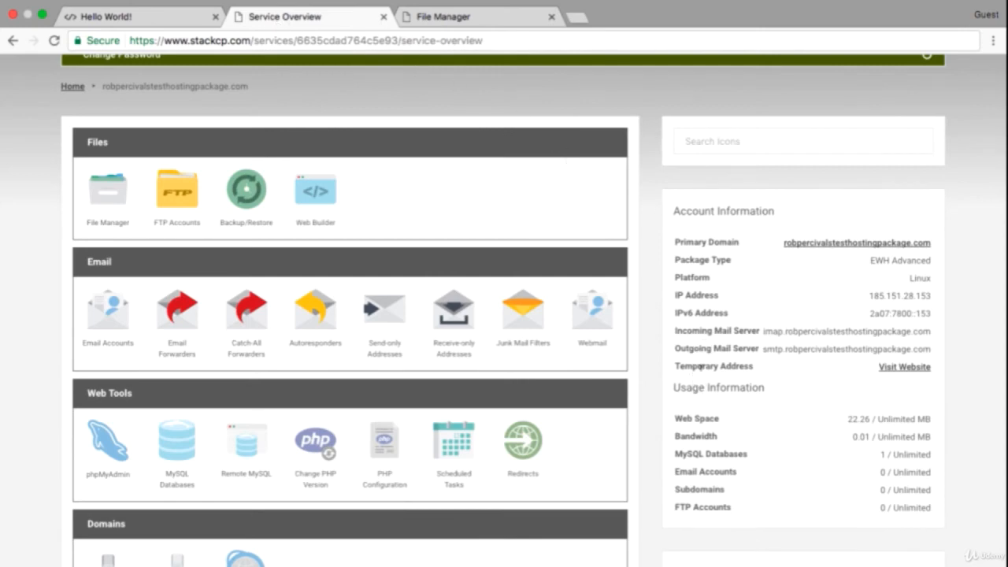
click(896, 367)
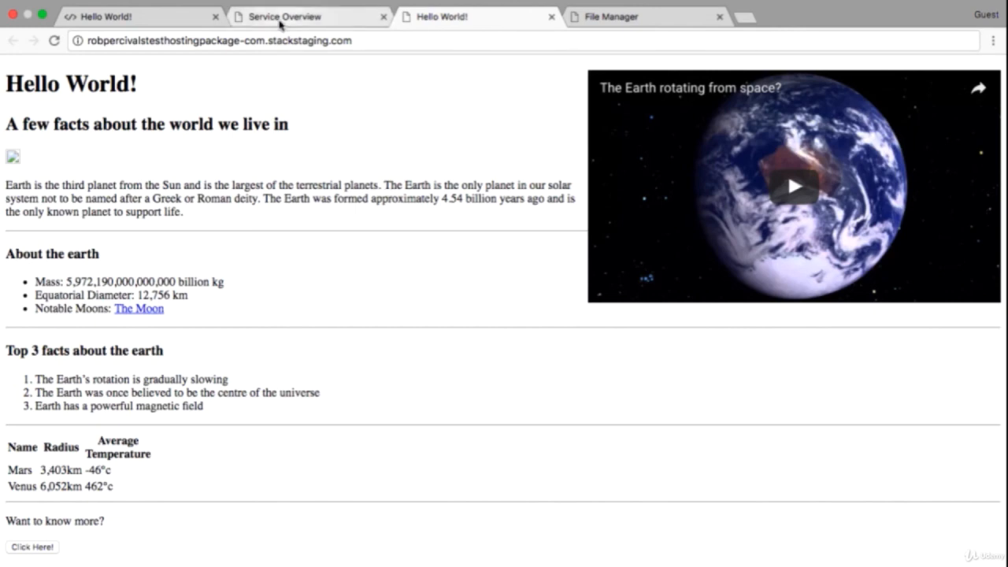
Step: Go back to the Service Overview and scroll down to the Security and Unlock FTP sections
click(280, 24)
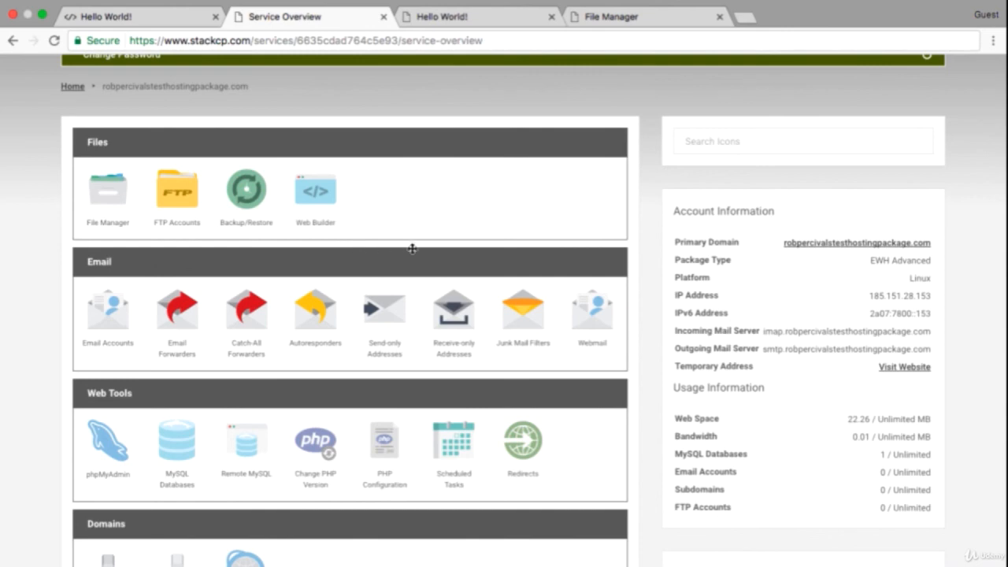
scroll(626, 364, down, 2)
scroll(626, 364, down, 5)
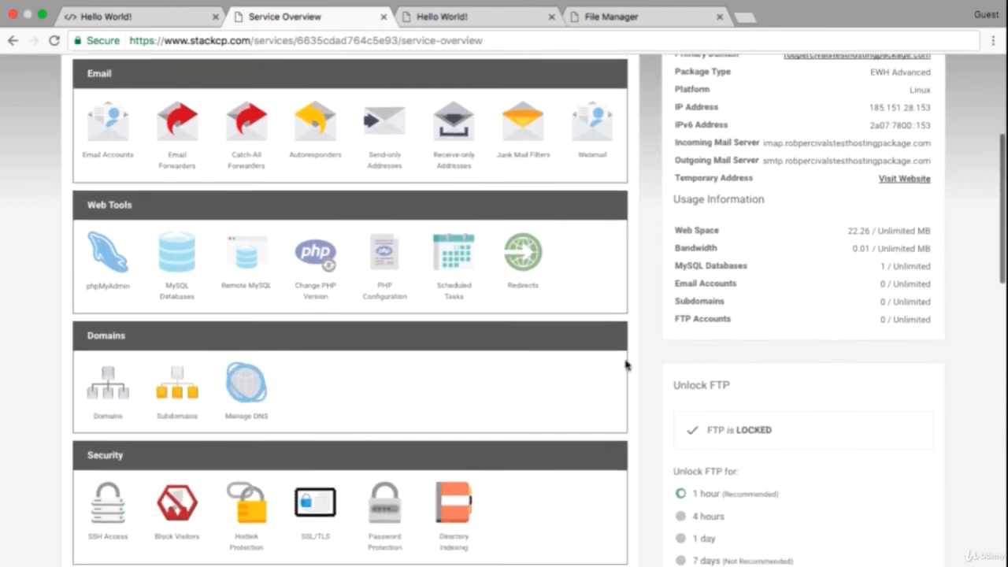